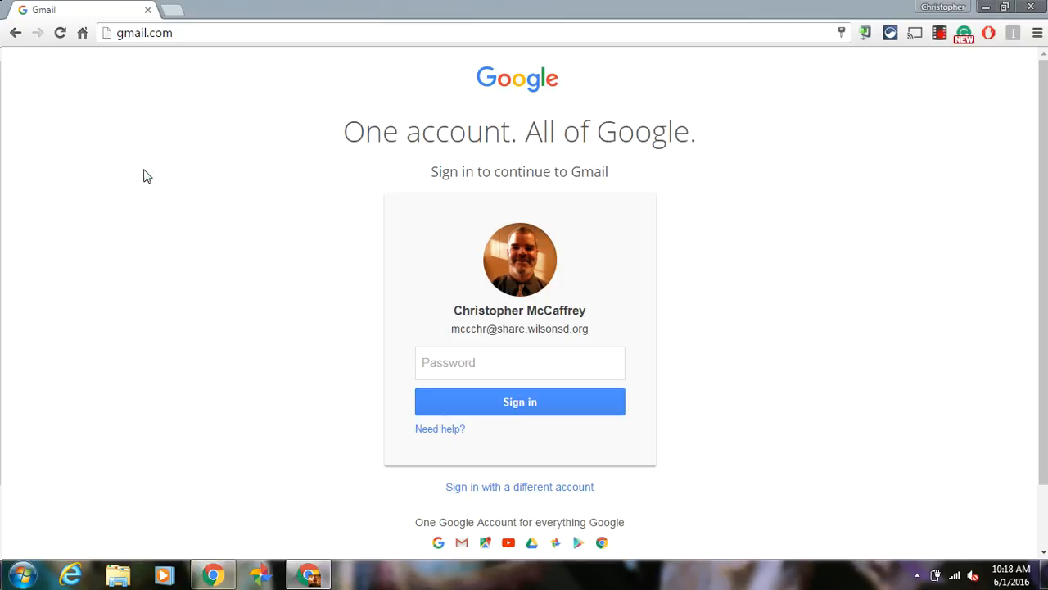
- Enter the school account password on the Gmail sign-in page and submit it
left_click(132, 32)
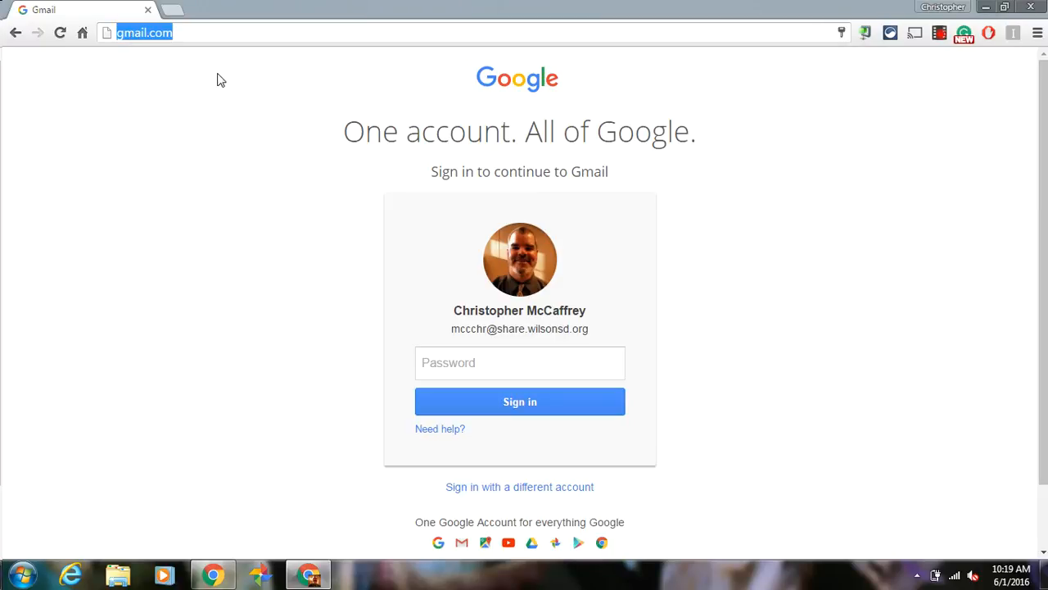
left_click(461, 362)
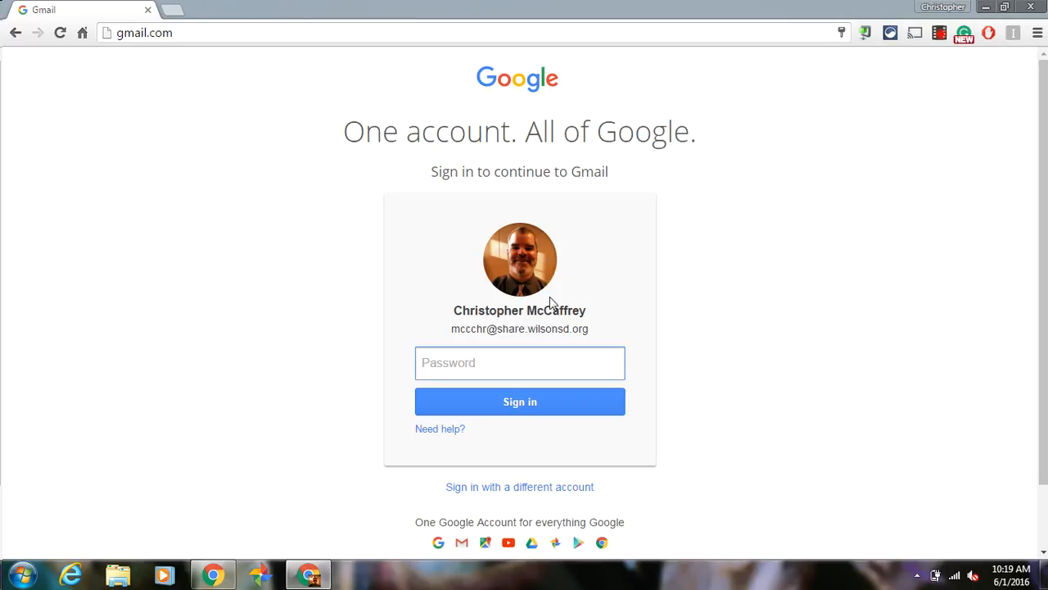
left_click_drag(489, 329, 589, 327)
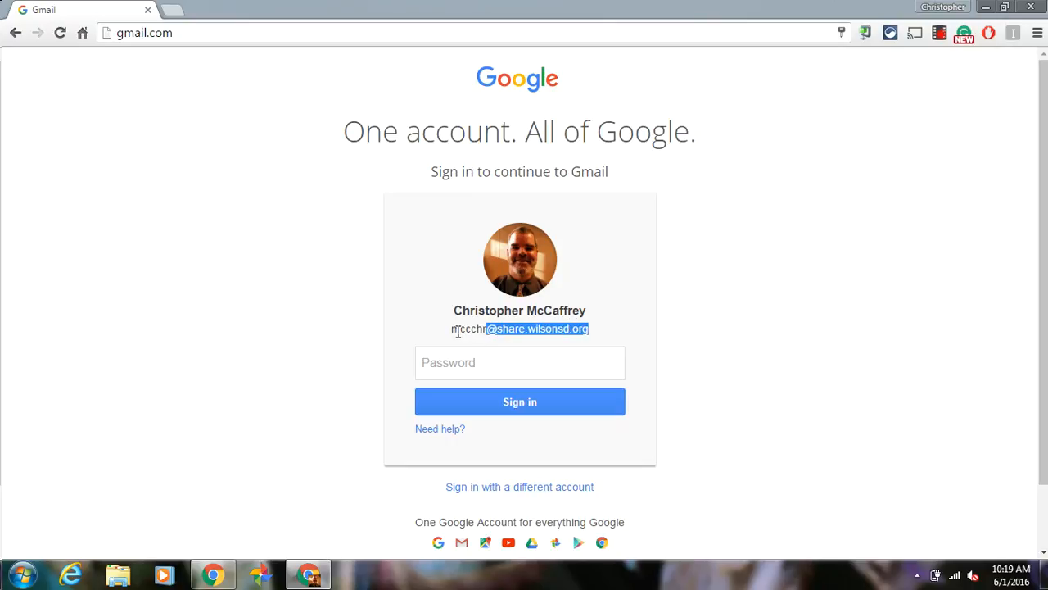
double_click(456, 329)
left_click(452, 362)
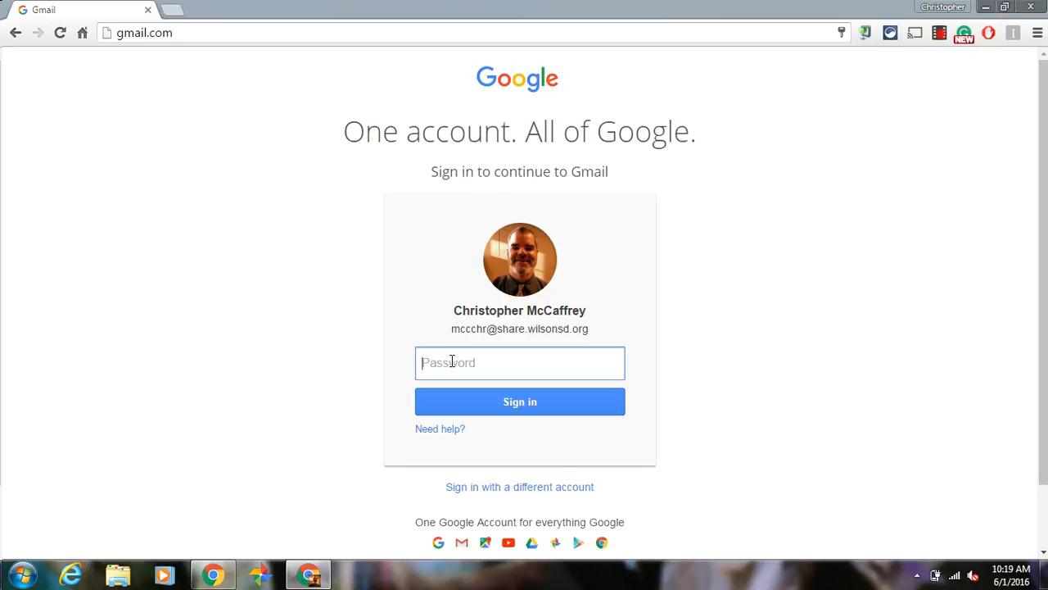
type("****")
type("***")
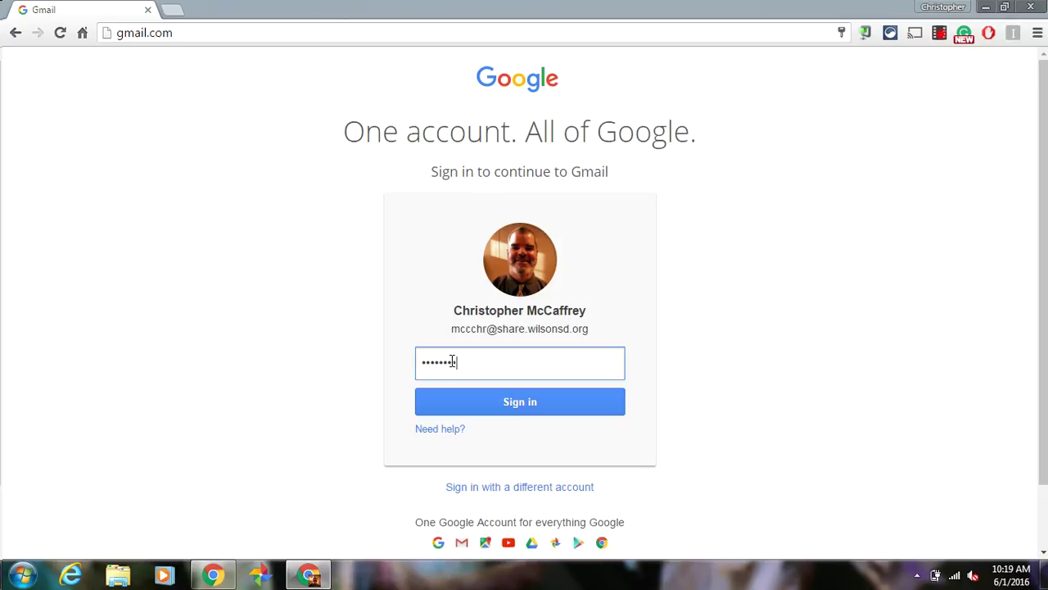
type("**")
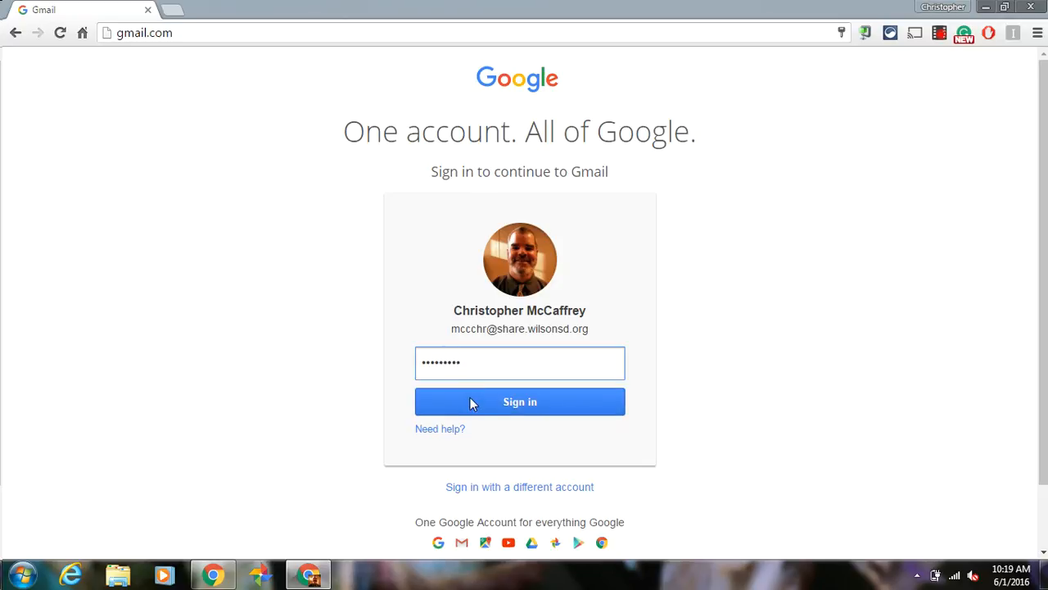
left_click(472, 402)
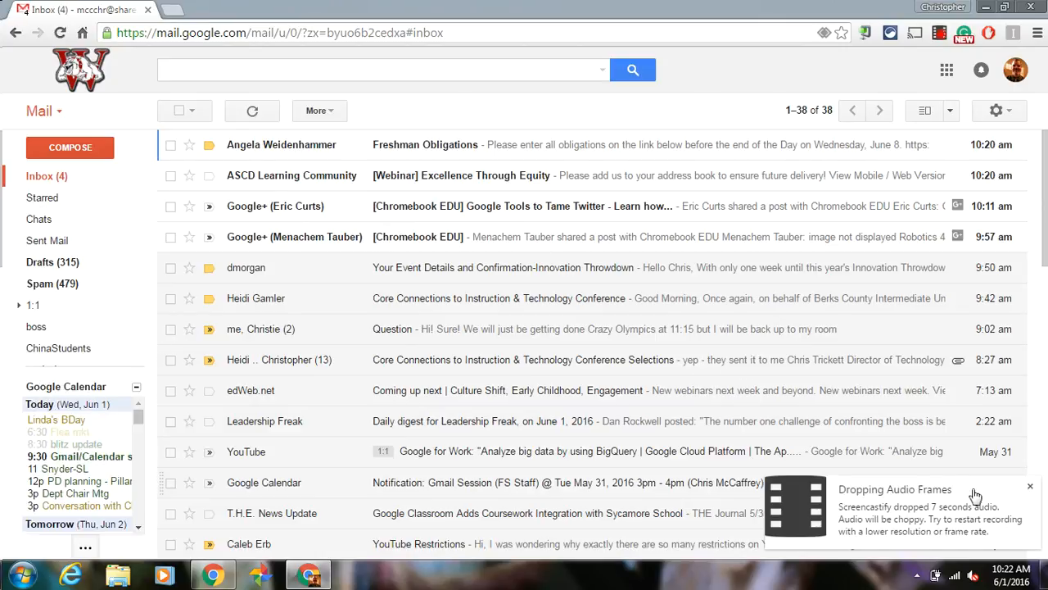
- Dismiss the notification popup once the Gmail inbox has loaded
left_click(1030, 487)
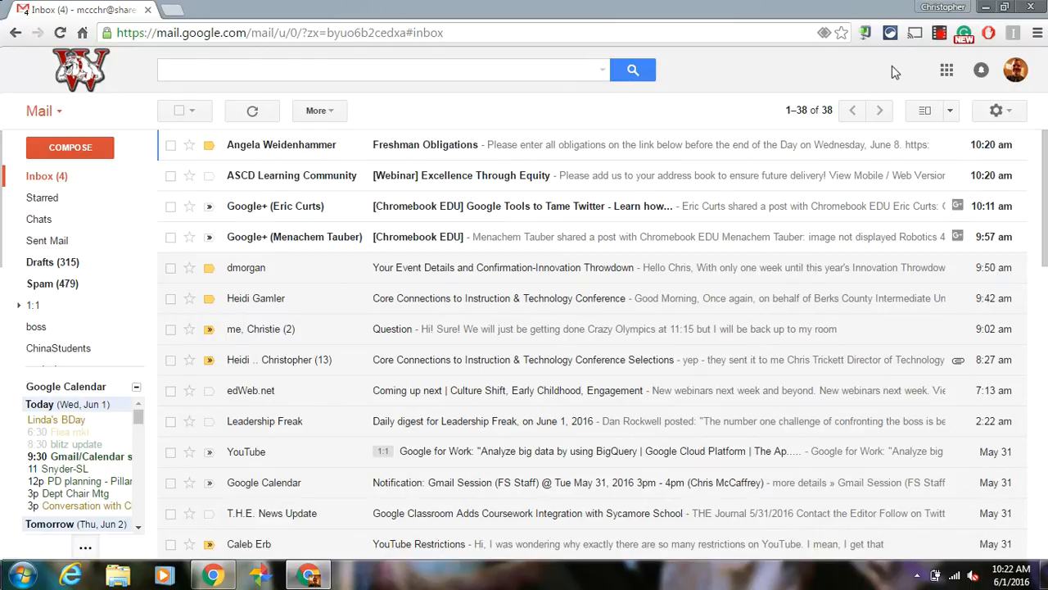
- Move the Outlook 2010 icon beside Untitled (2).wma on the desktop, then restore the Gmail window
left_click(984, 7)
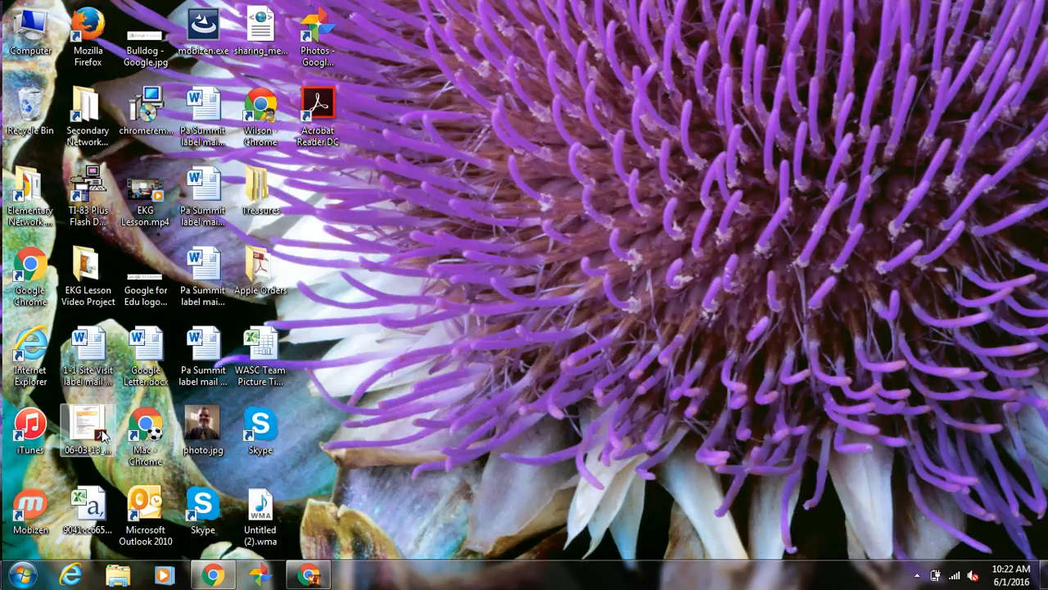
left_click_drag(145, 514, 316, 516)
left_click(309, 573)
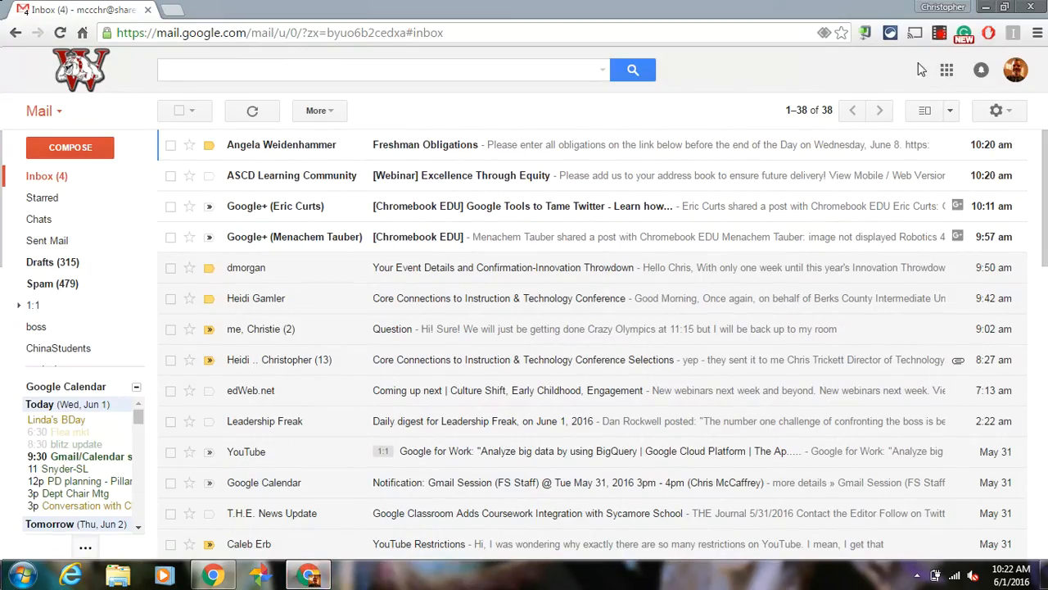
- Choose Add to desktop from Chrome's More tools menu for the Gmail inbox page
left_click(1037, 37)
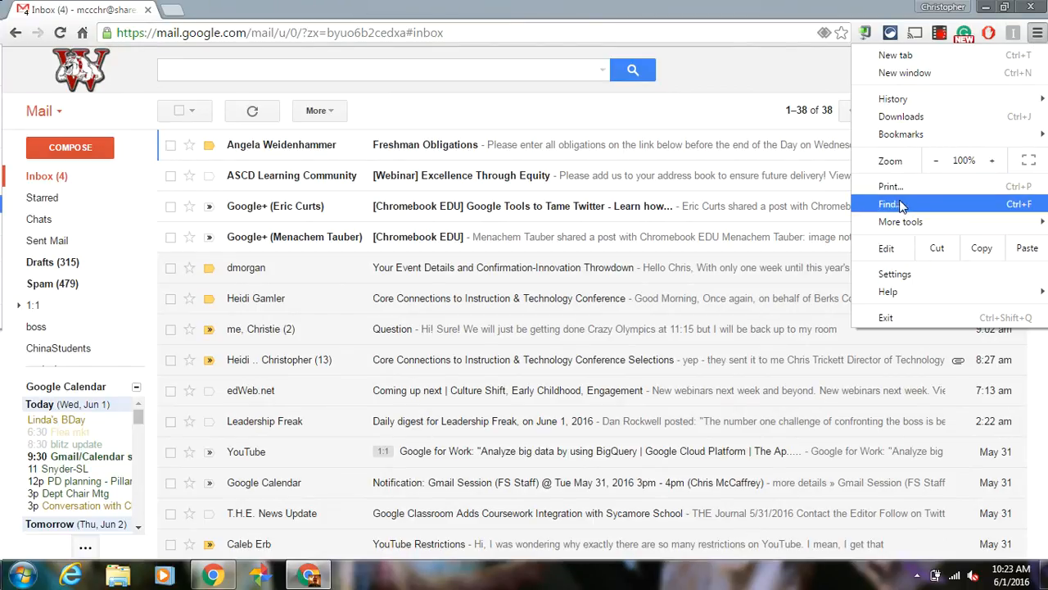
mouse_move(901, 221)
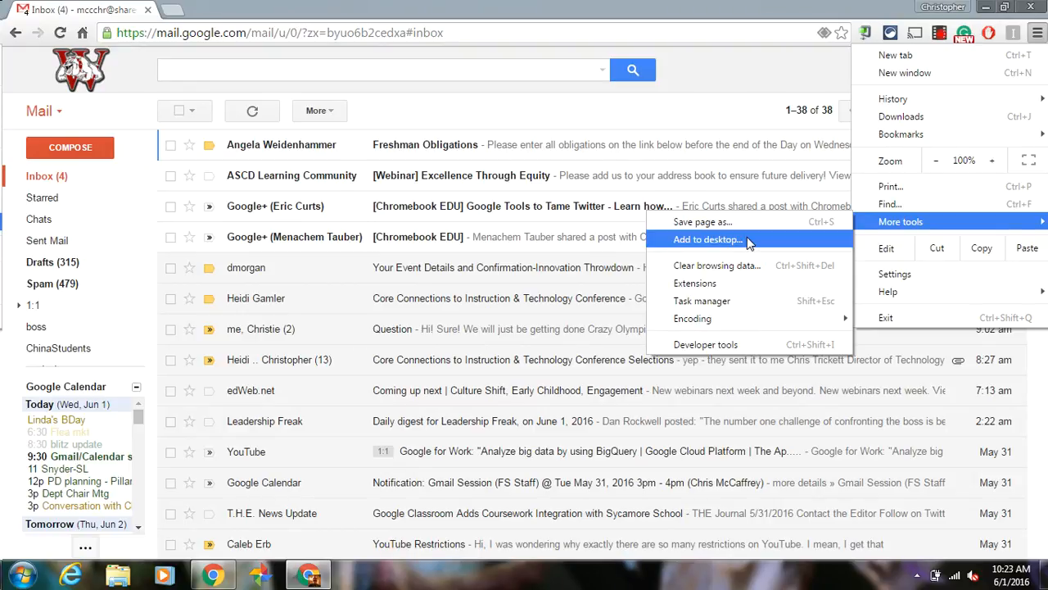
left_click(749, 241)
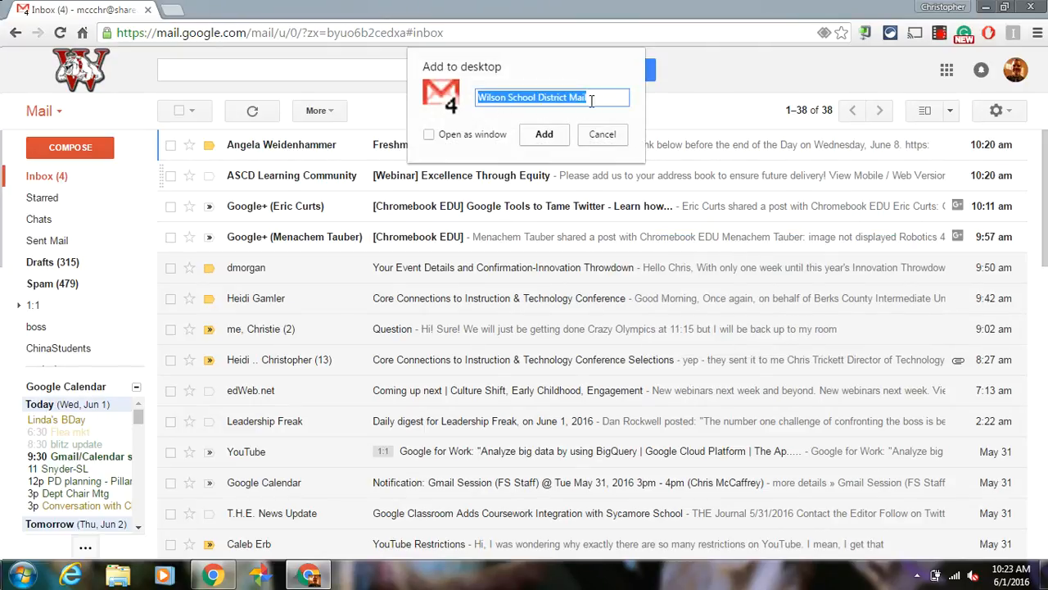
type("G")
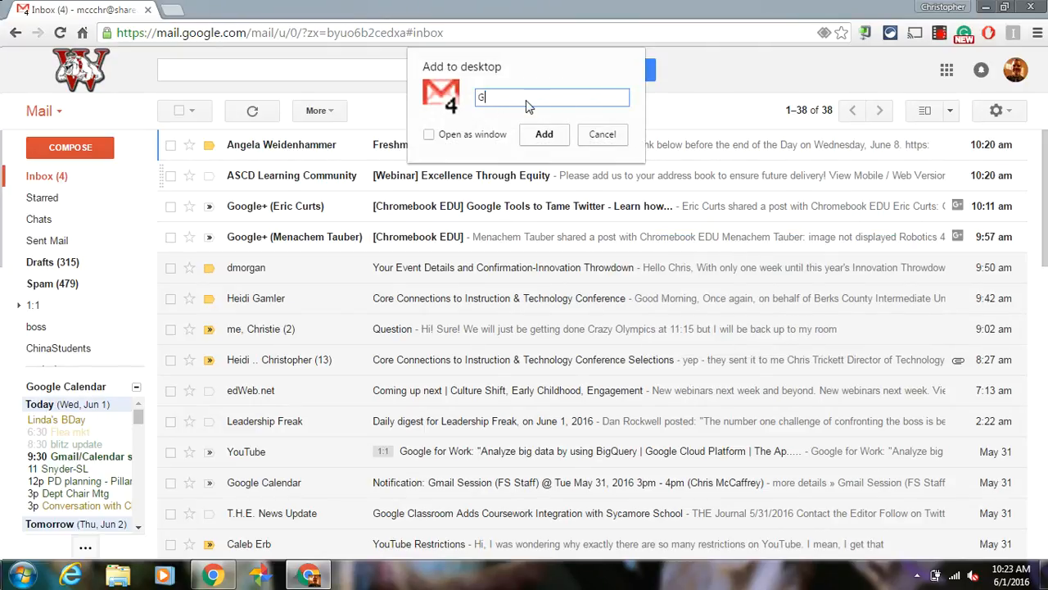
type("mail")
- Confirm adding the desktop shortcut named "Gmail"
left_click(544, 136)
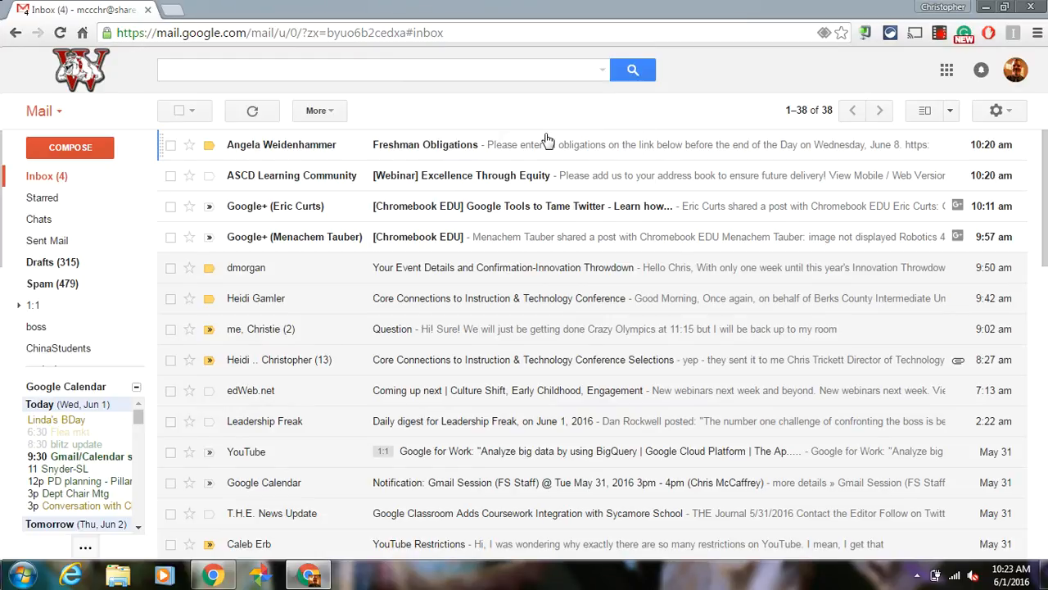
- Move the new Gmail shortcut beside Skype on the desktop and launch it
left_click(983, 8)
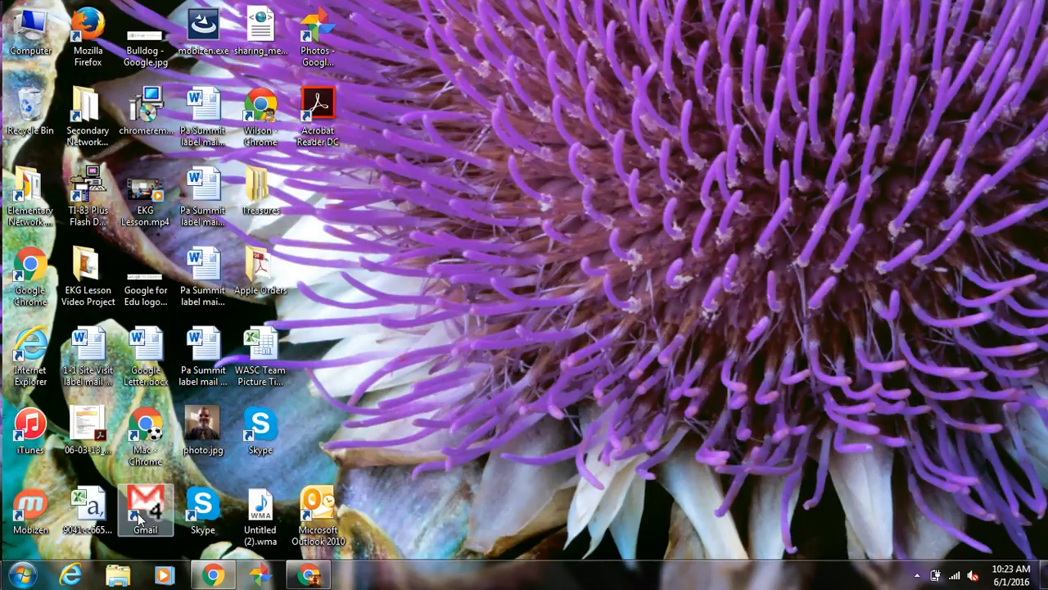
left_click_drag(145, 508, 336, 417)
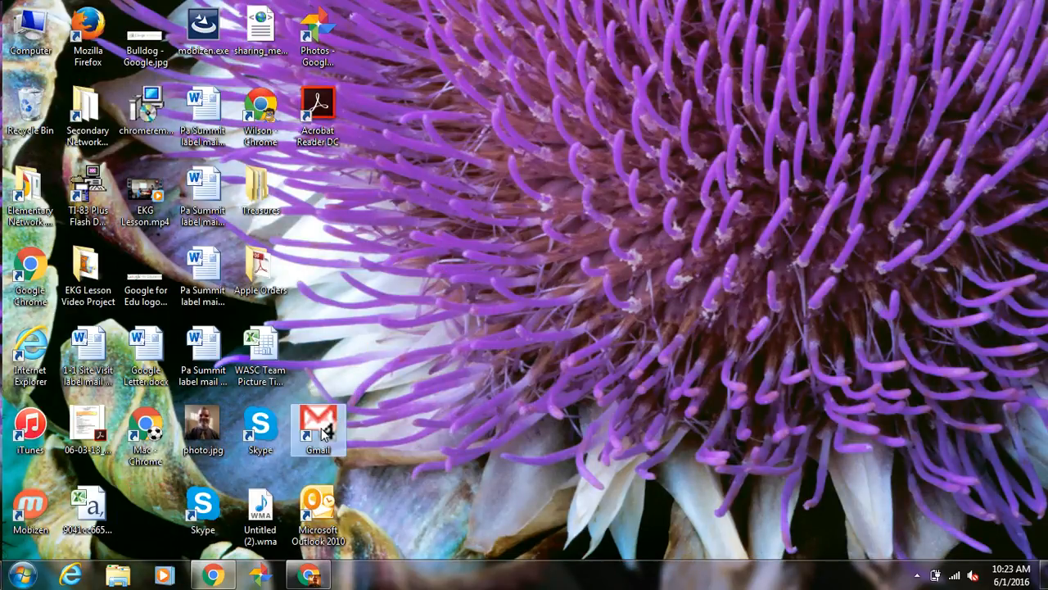
double_click(324, 432)
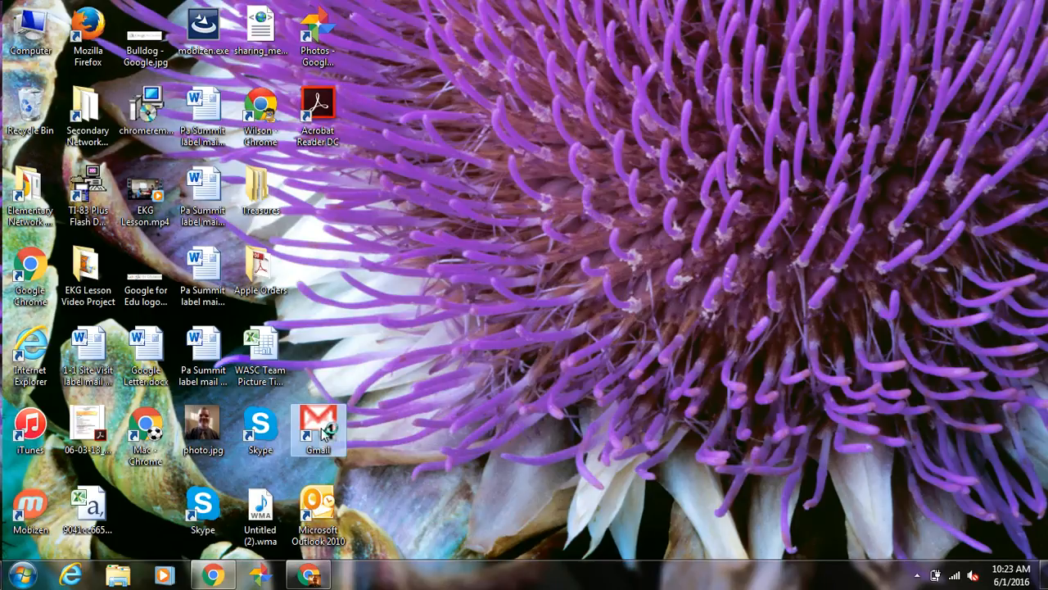